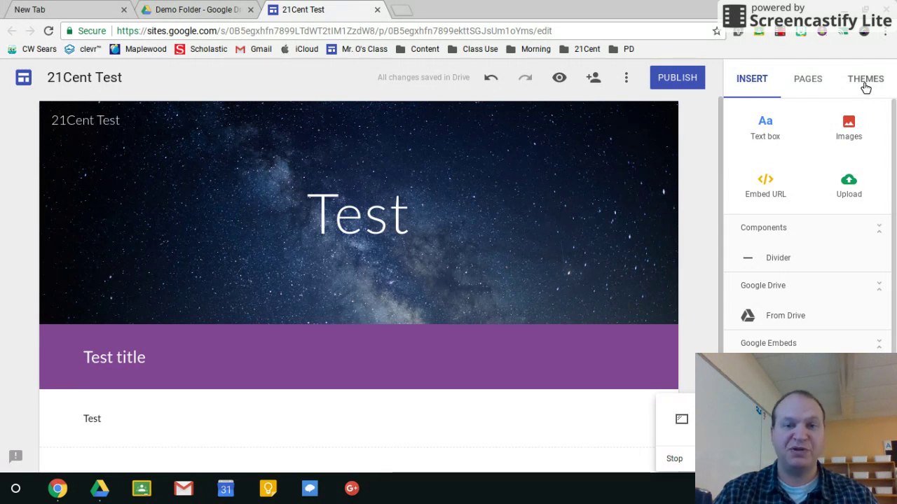
- Show the 21Cent Test site's Pages list, which contains only Home
click(807, 83)
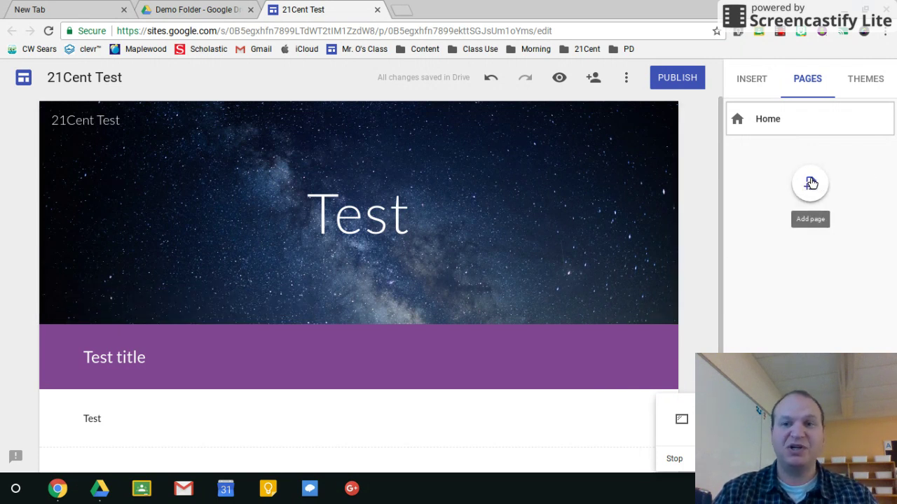
- Create a page named 'Resources', then visit Home and return to Resources
click(810, 186)
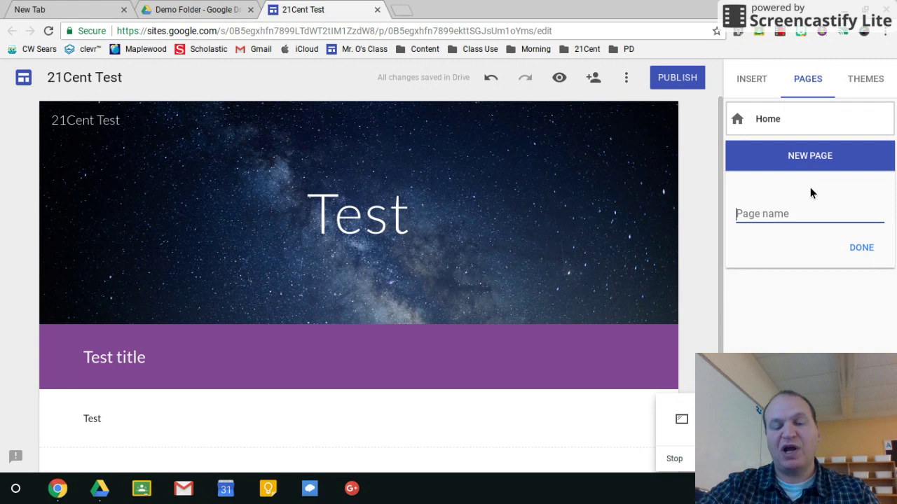
text(Resou)
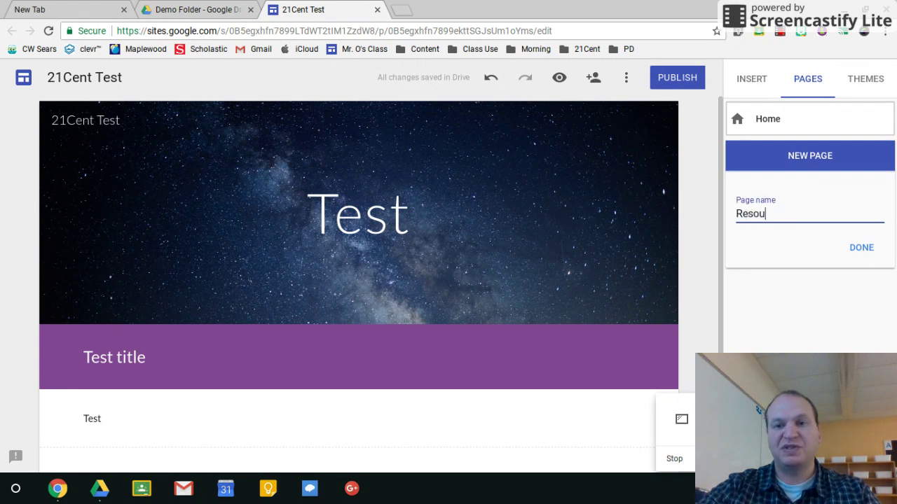
text(rces)
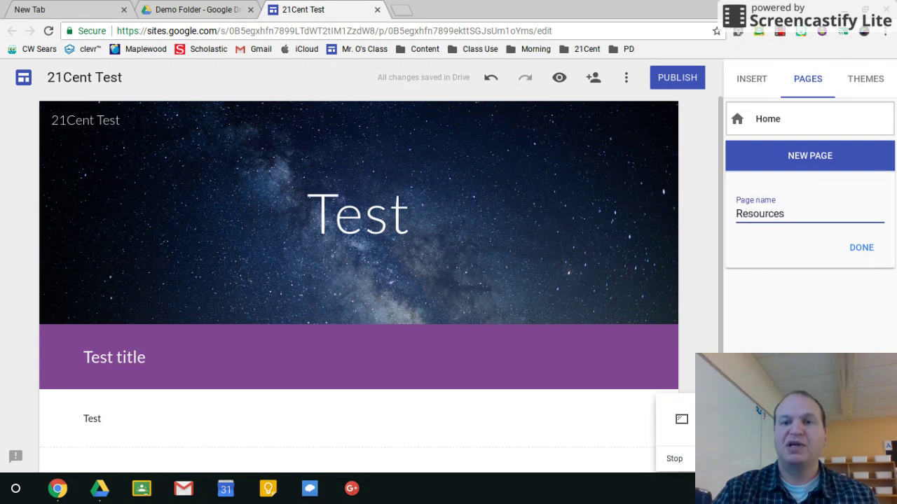
click(861, 248)
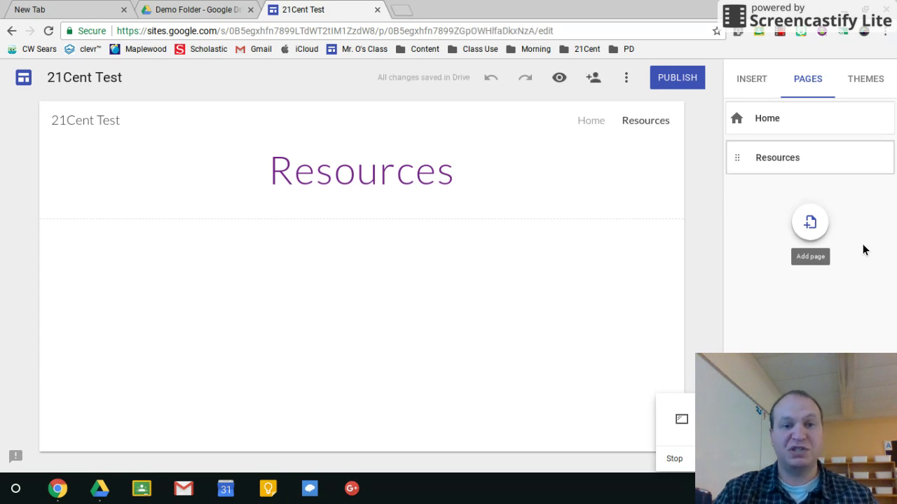
mouse_move(362, 169)
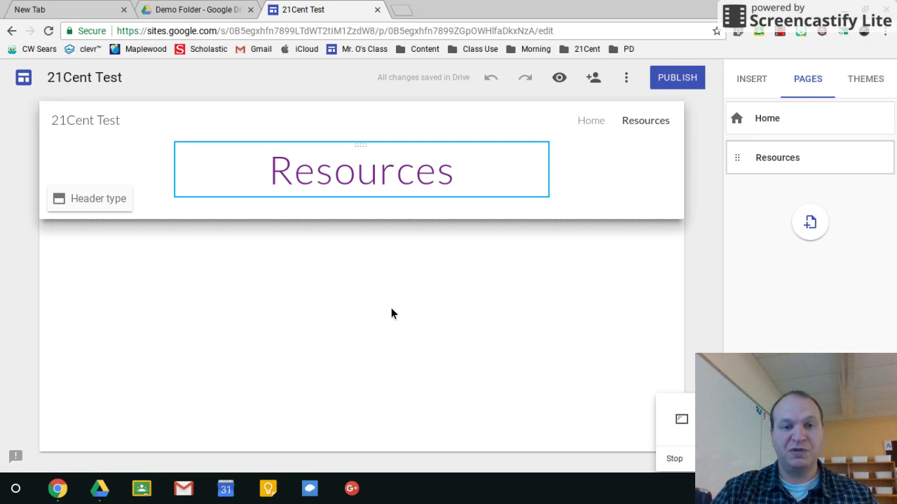
click(592, 121)
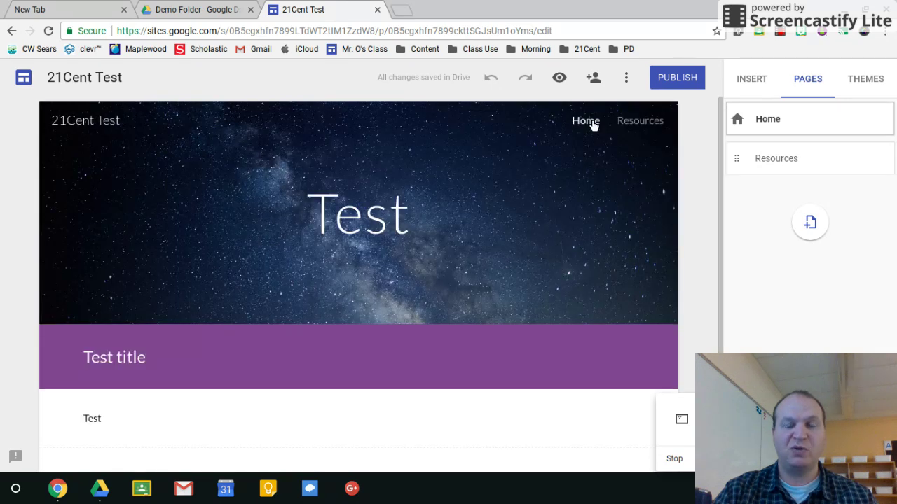
click(640, 120)
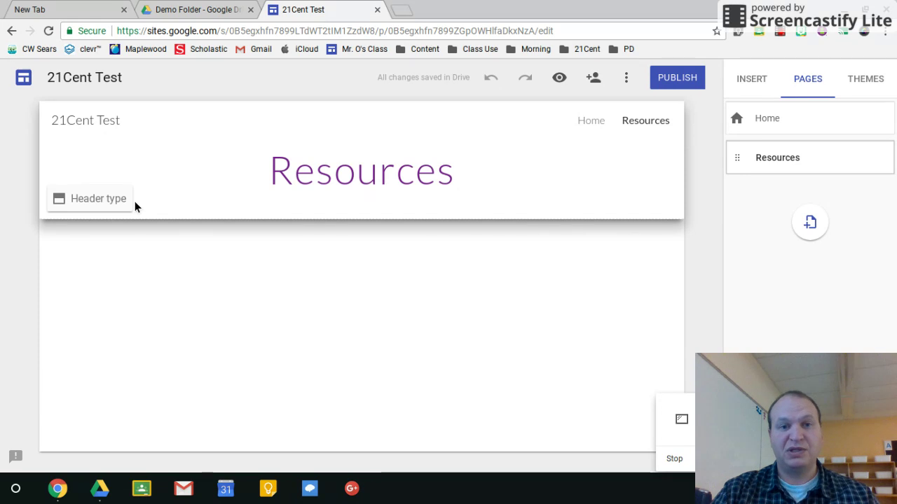
- Set the Resources page header type to Banner
click(113, 208)
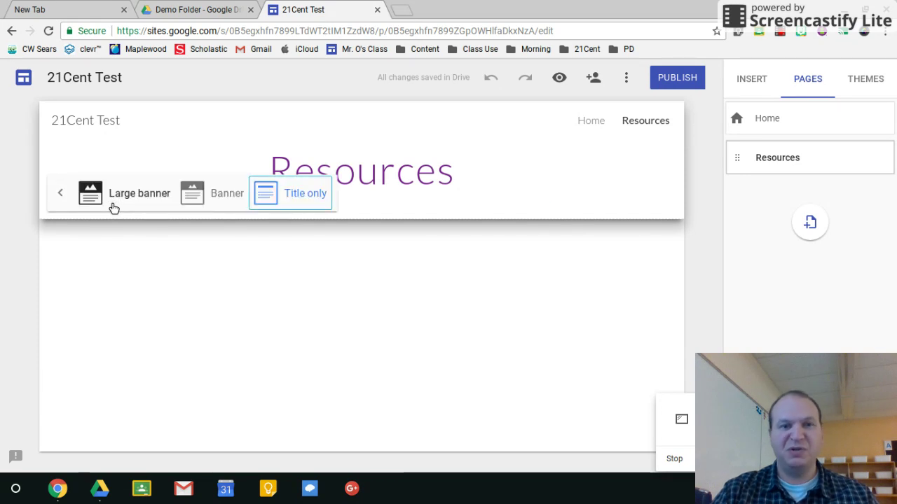
click(224, 199)
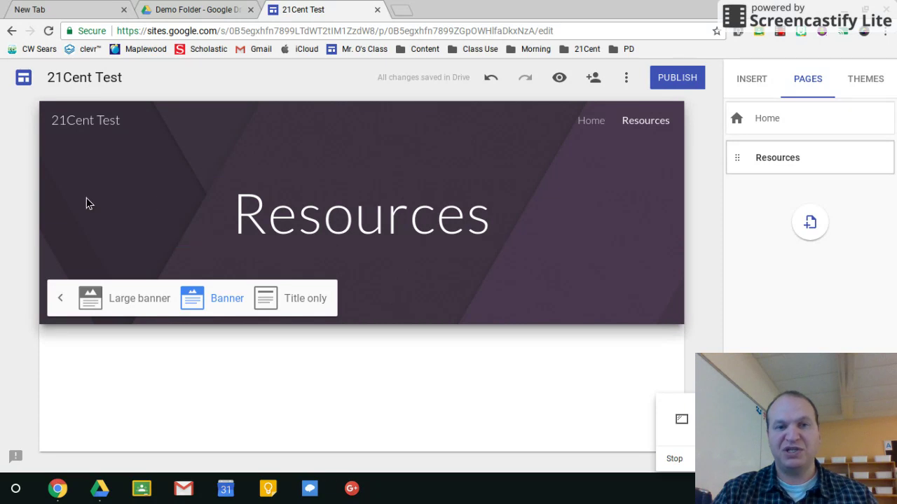
click(61, 302)
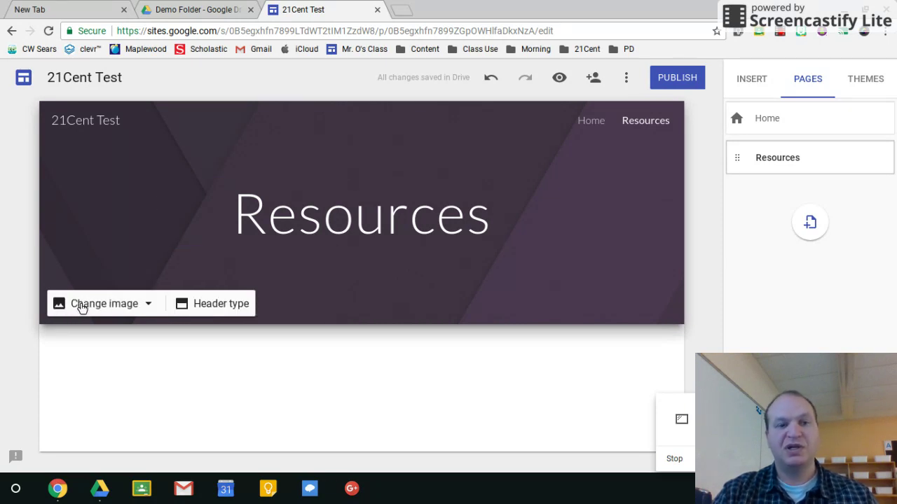
- Replace the banner image with the starry galaxy picture from the Gallery
click(80, 307)
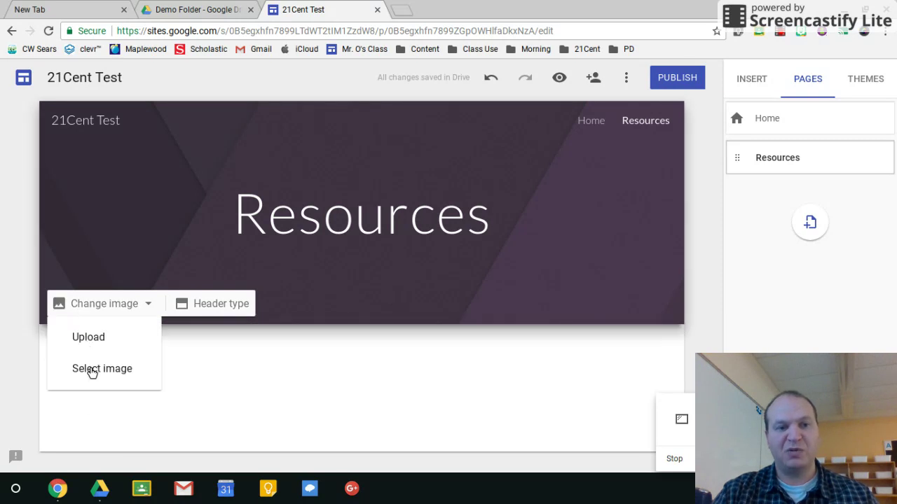
click(92, 370)
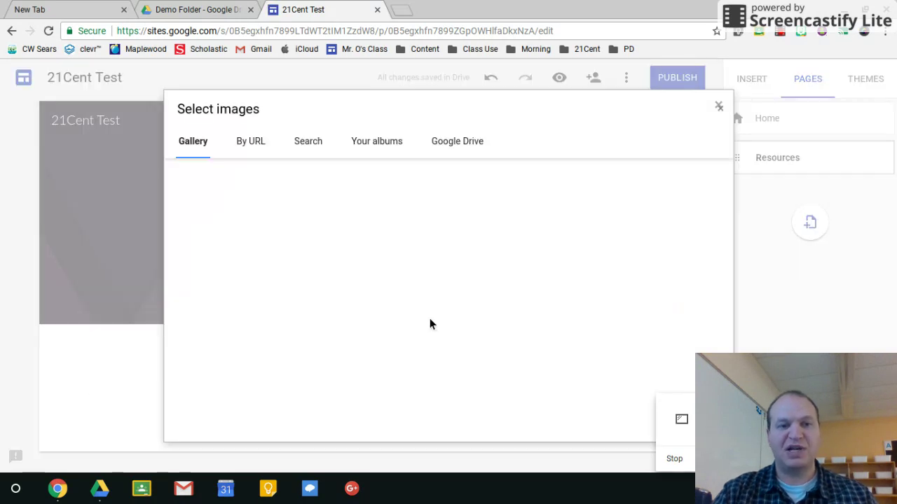
scroll(344, 344, down, 3)
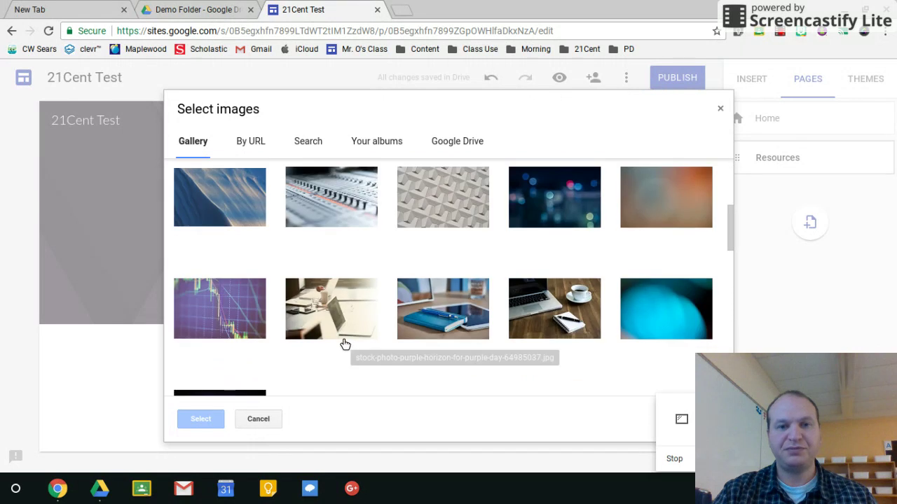
scroll(344, 344, down, 5)
scroll(344, 344, up, 3)
scroll(232, 266, up, 2)
click(220, 259)
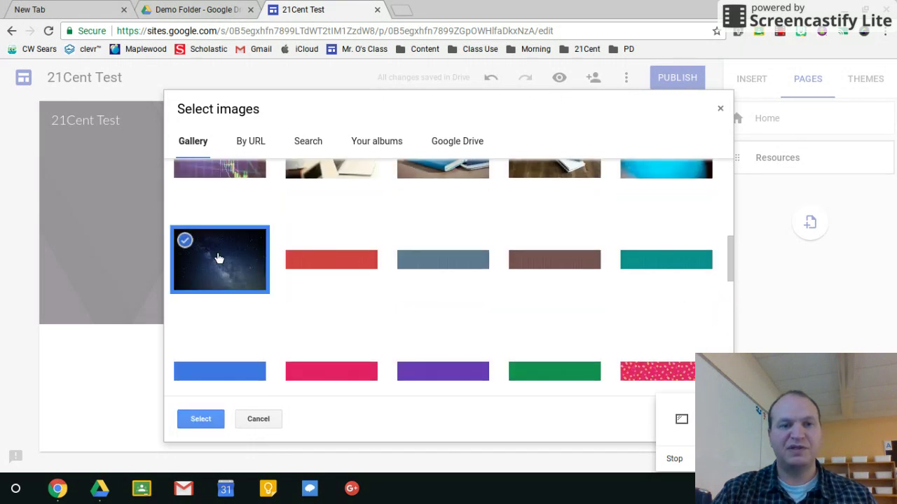
click(201, 420)
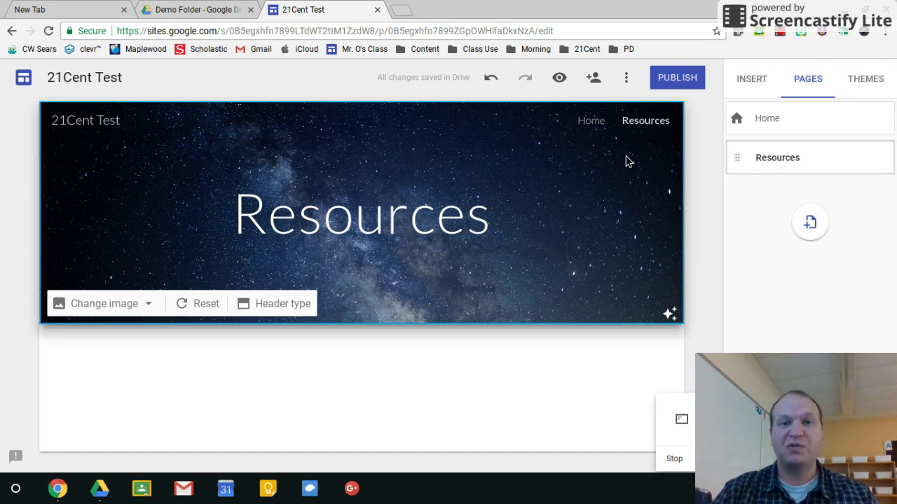
- Add two new pages, Social and Science, after Resources
click(809, 223)
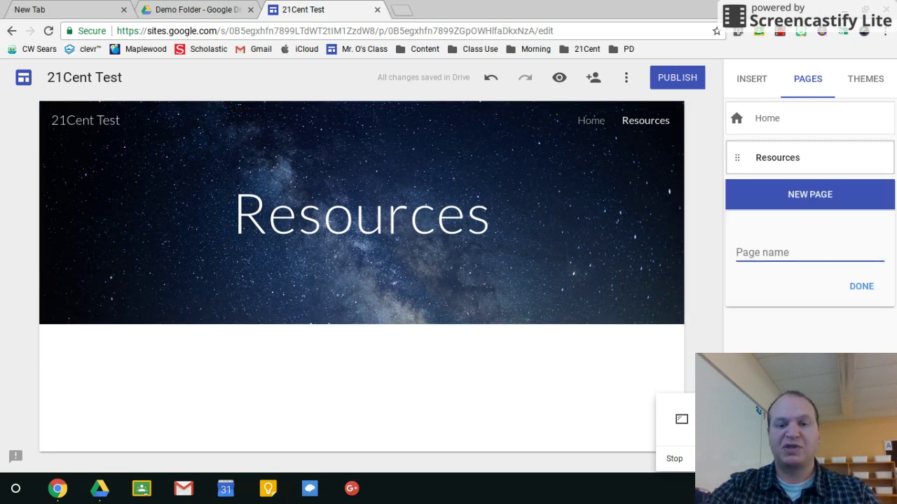
text(Social)
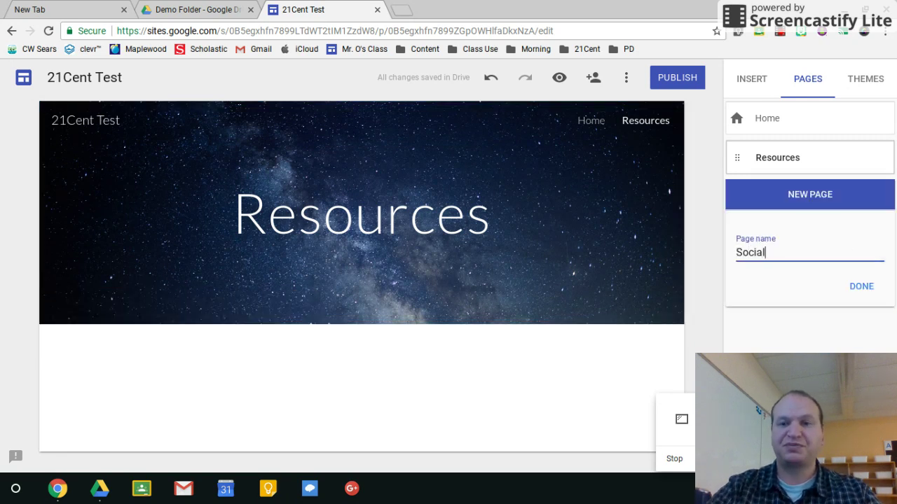
click(860, 287)
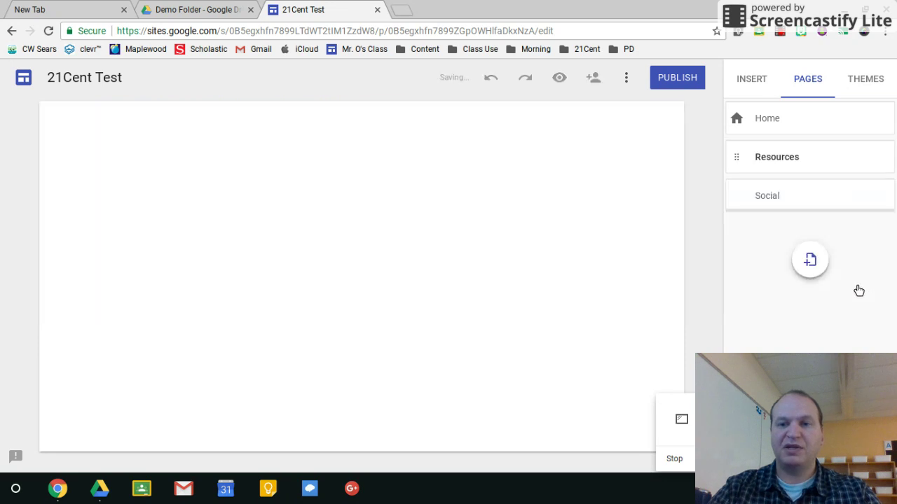
click(823, 267)
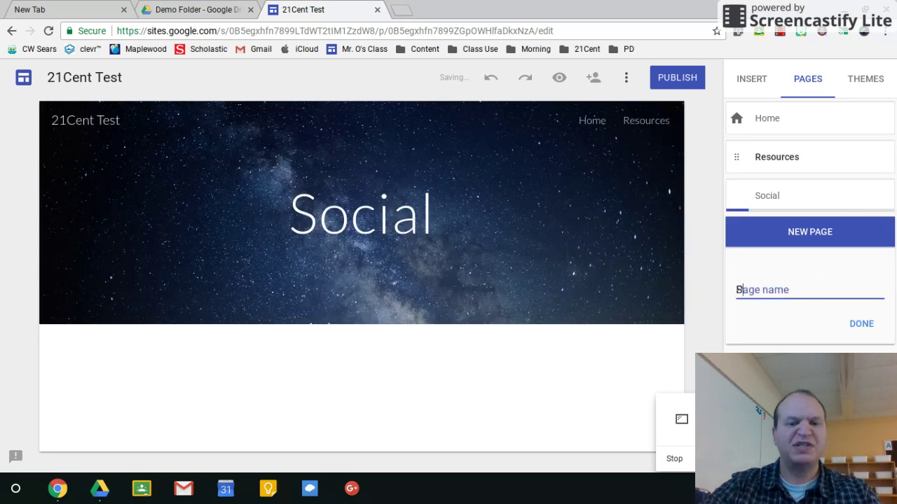
text(Science)
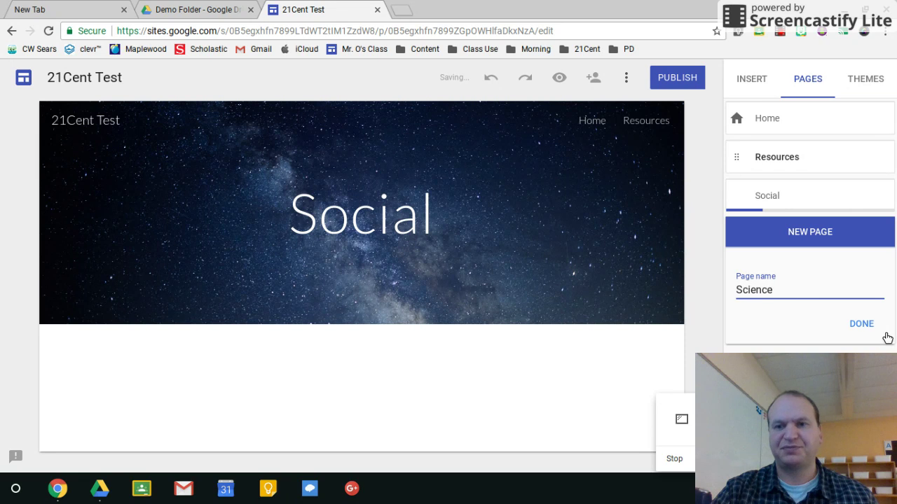
click(872, 327)
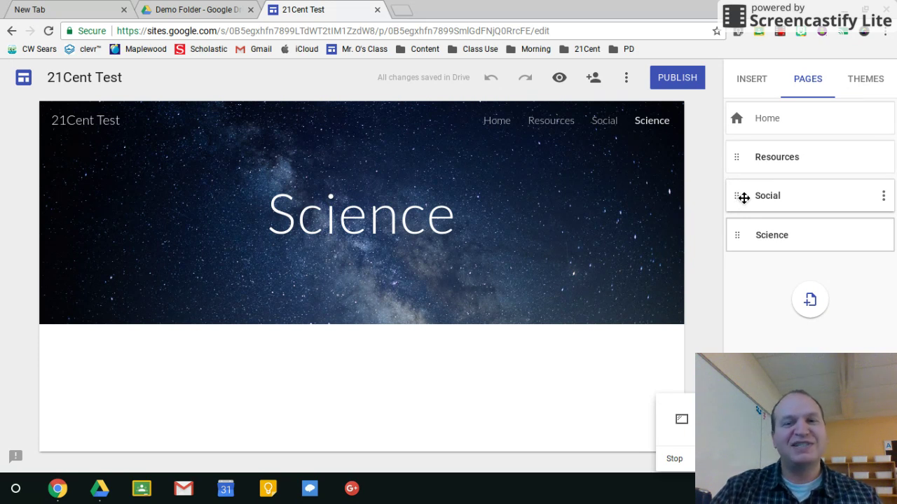
- Drag the Social page onto Resources, nesting it as a Resources subpage
drag(736, 198, 742, 248)
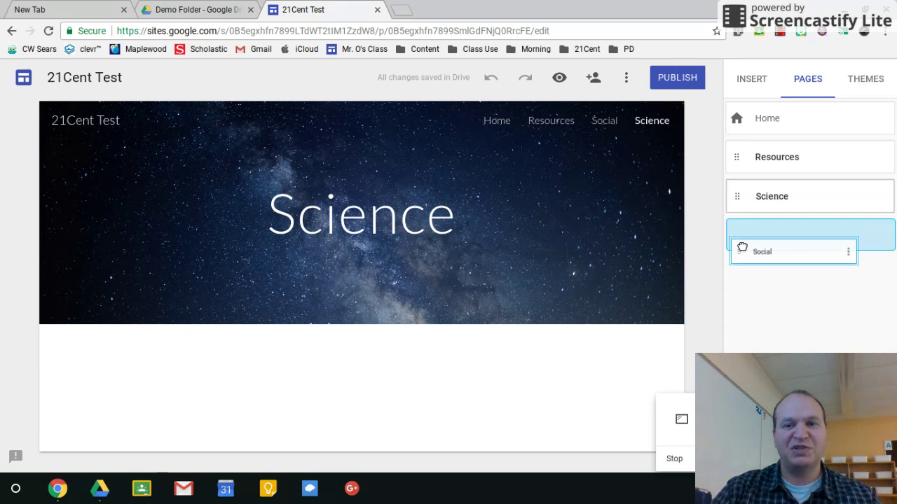
mouse_move(742, 248)
mouse_down()
mouse_move(737, 140)
mouse_move(744, 215)
mouse_move(741, 151)
mouse_up()
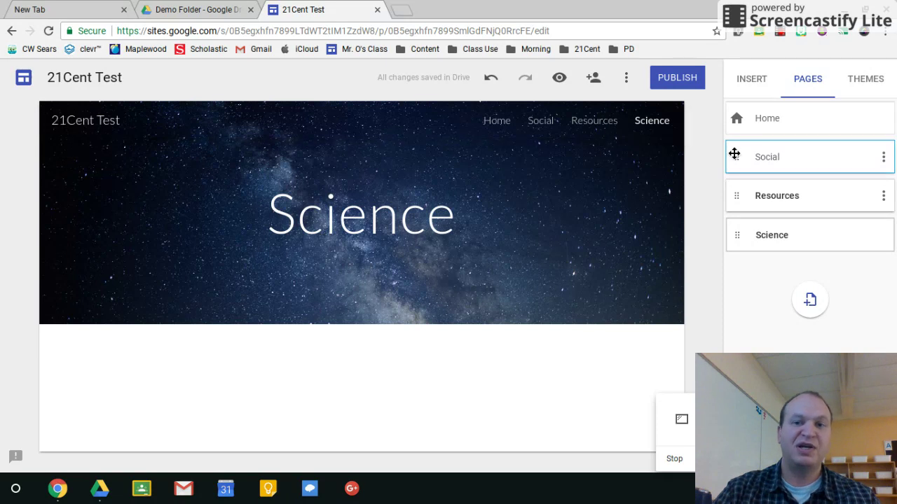
drag(734, 154, 752, 189)
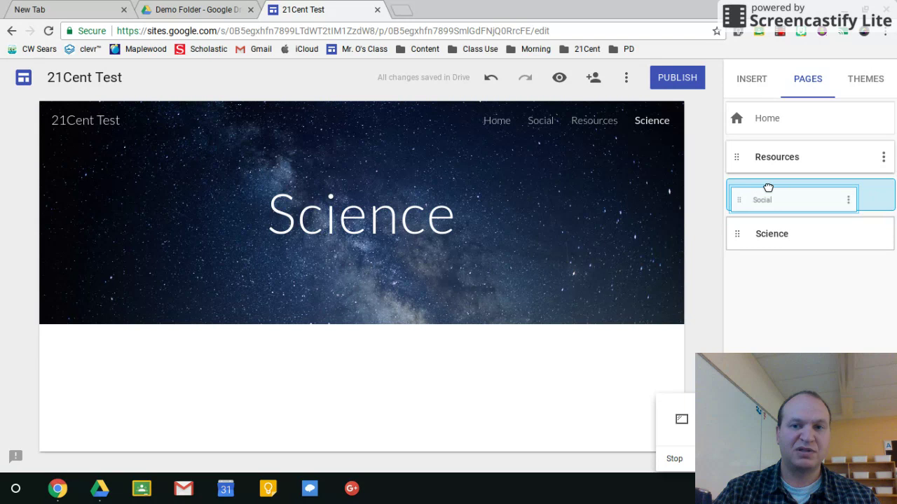
drag(752, 190, 777, 163)
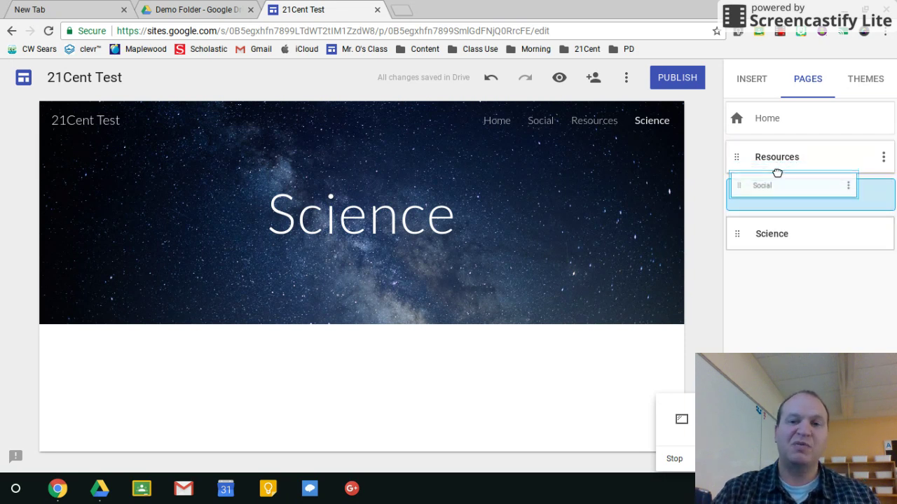
drag(777, 164, 779, 188)
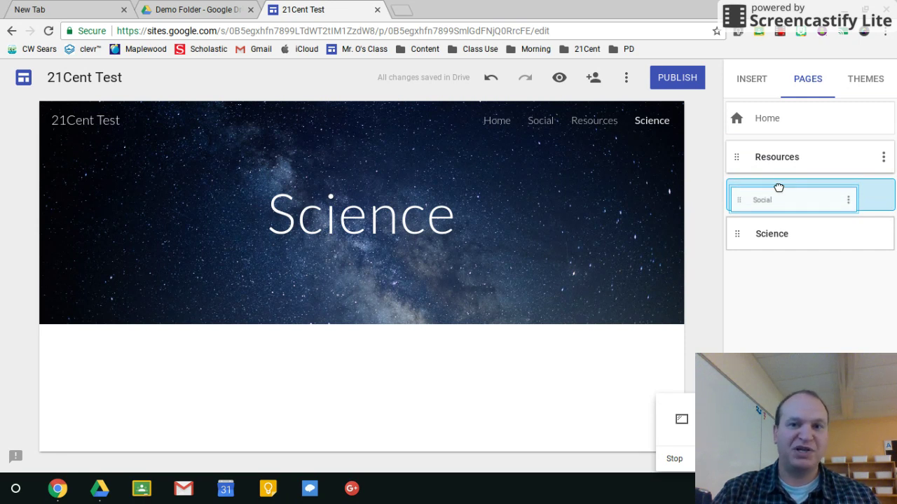
drag(778, 188, 785, 163)
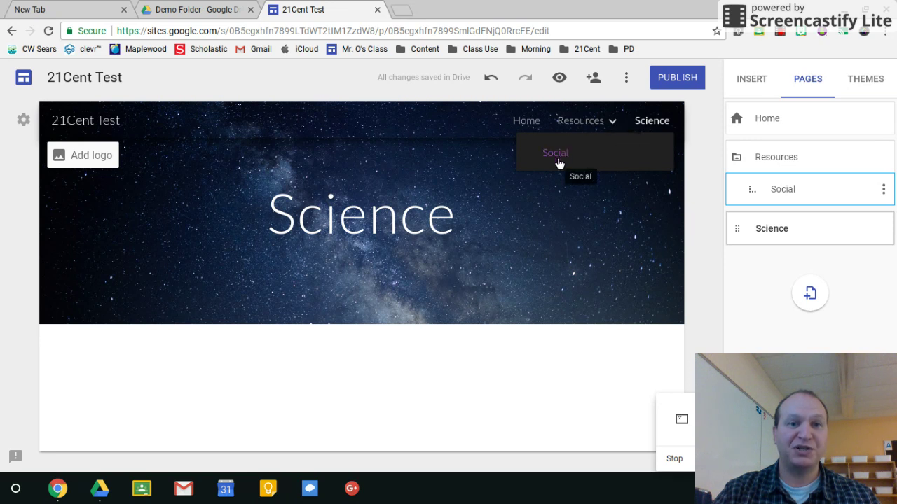
mouse_move(810, 229)
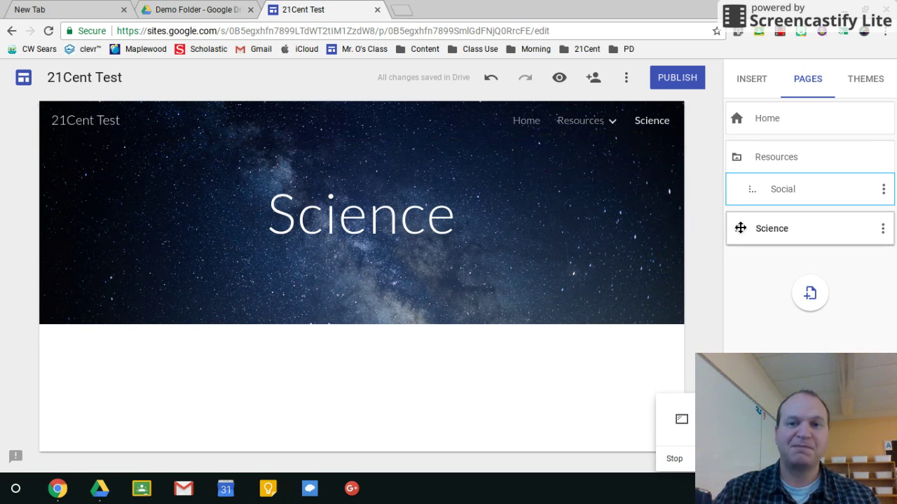
- Nest Science under Resources above Social, and confirm both appear in the Resources dropdown
drag(740, 229, 752, 190)
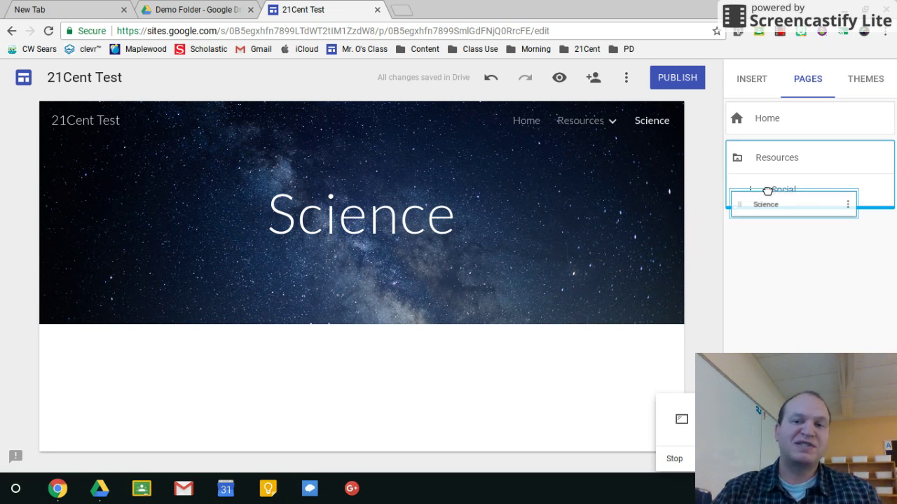
drag(767, 191, 770, 175)
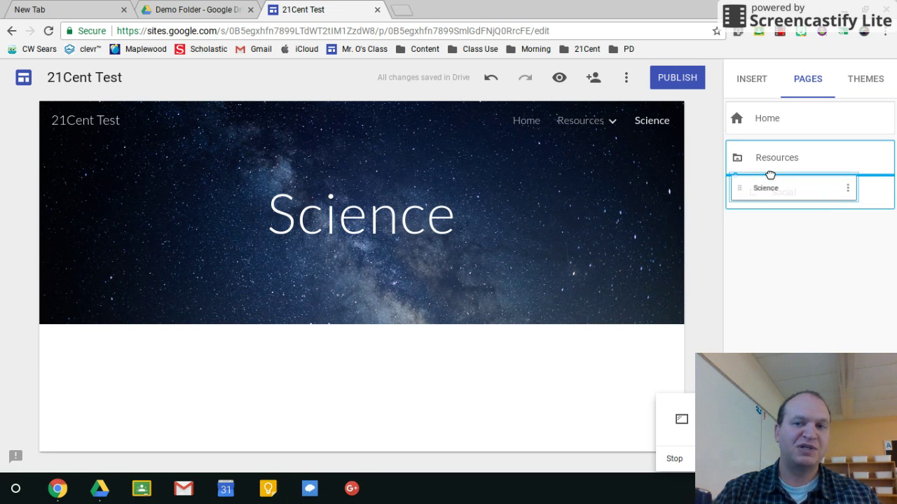
drag(770, 175, 769, 172)
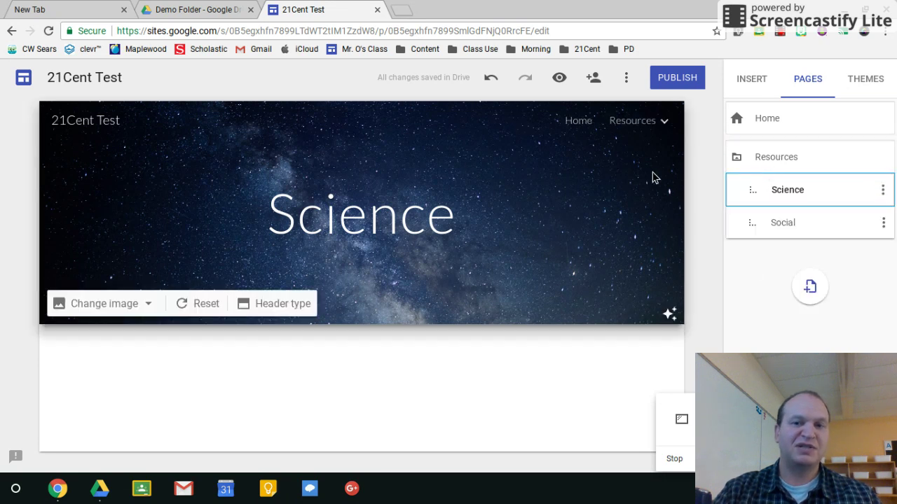
click(663, 120)
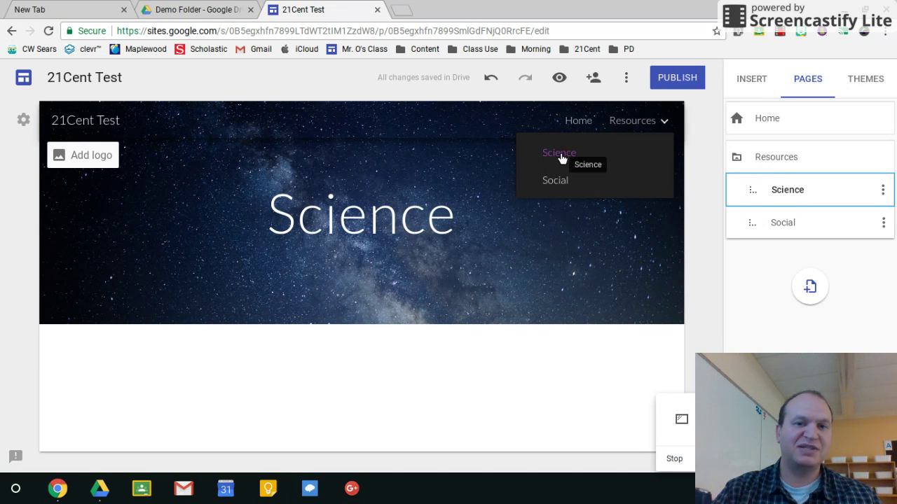
click(792, 305)
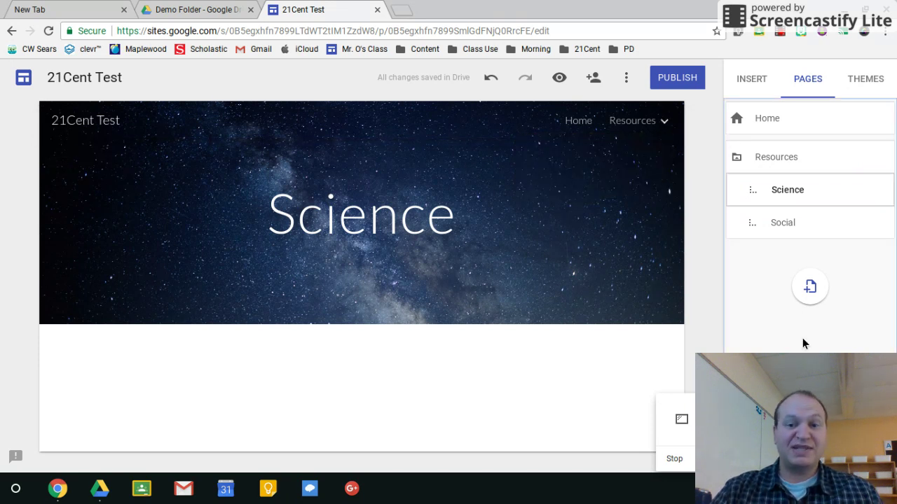